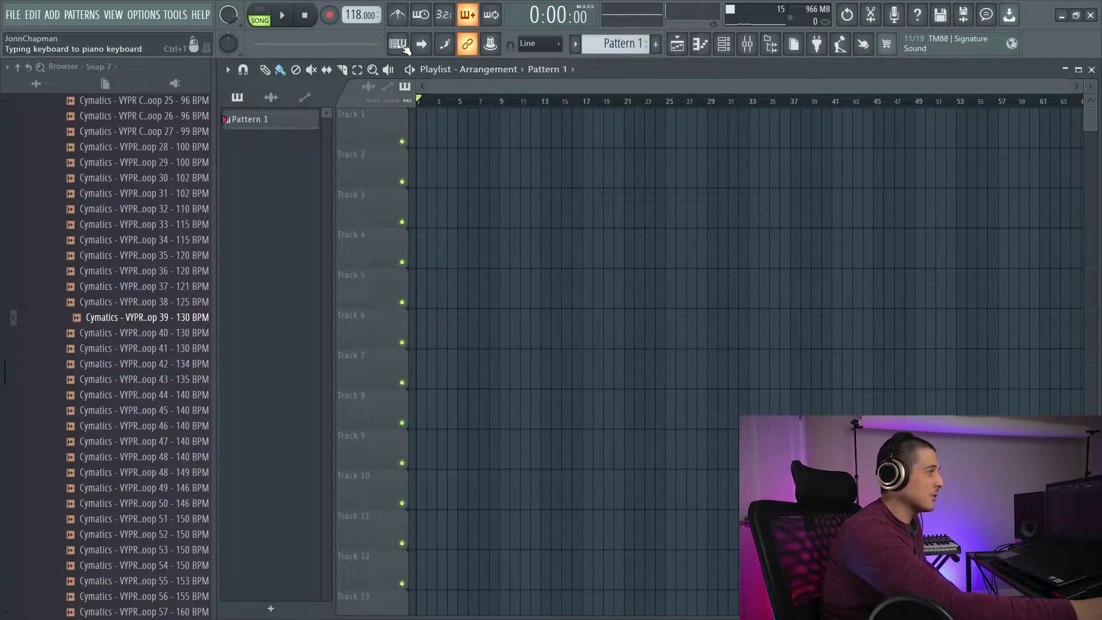
- Turn on typing keyboard to piano mode and play several test notes, including C4 and A4
{"action": "left_click", "coordinate": [398, 44]}
{"action": "key", "text": "z"}
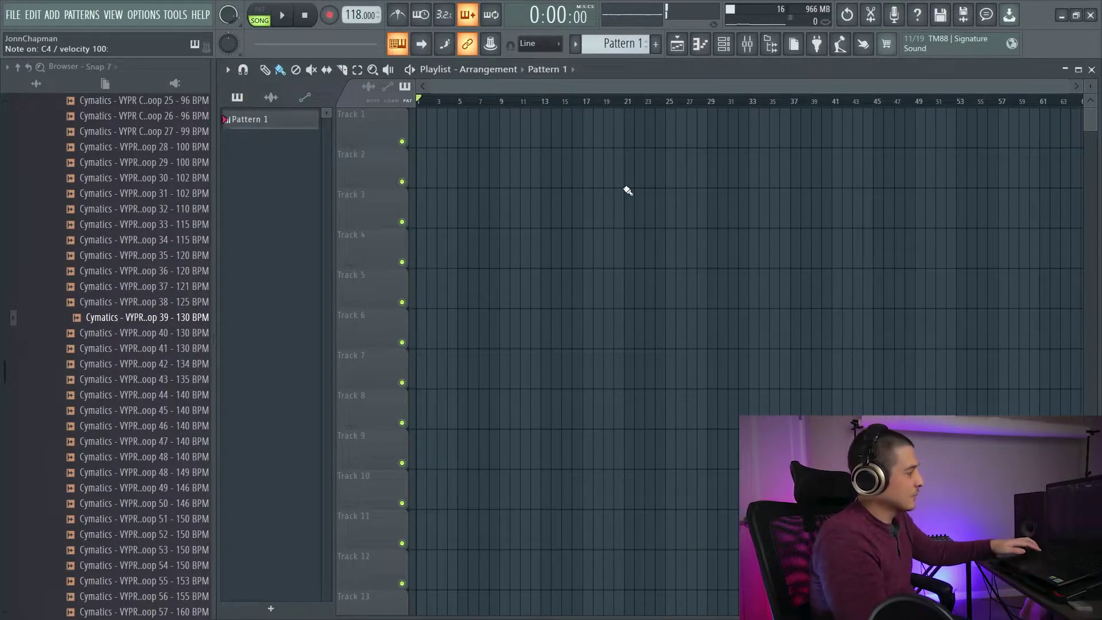
{"action": "key", "text": "c"}
{"action": "key", "text": "n"}
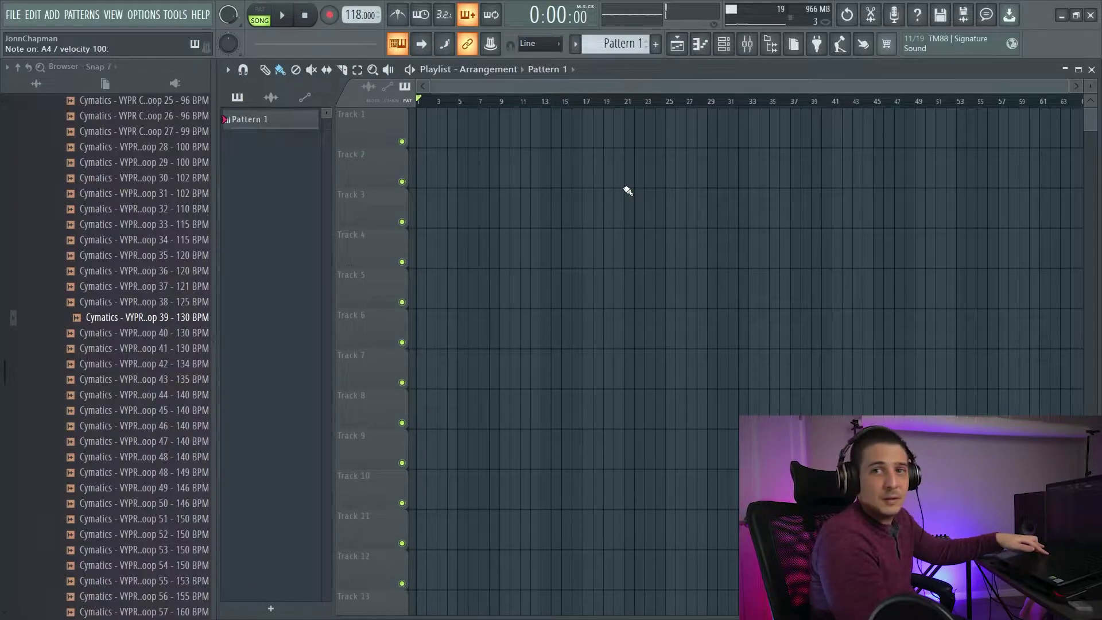
{"action": "key", "text": "z"}
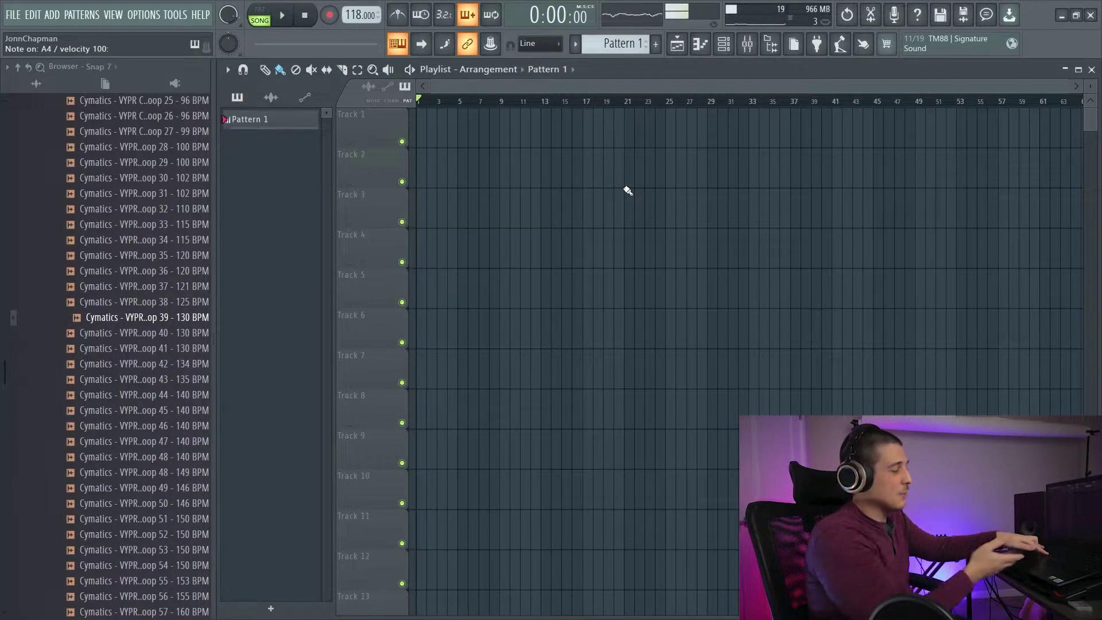
{"action": "key", "text": "t"}
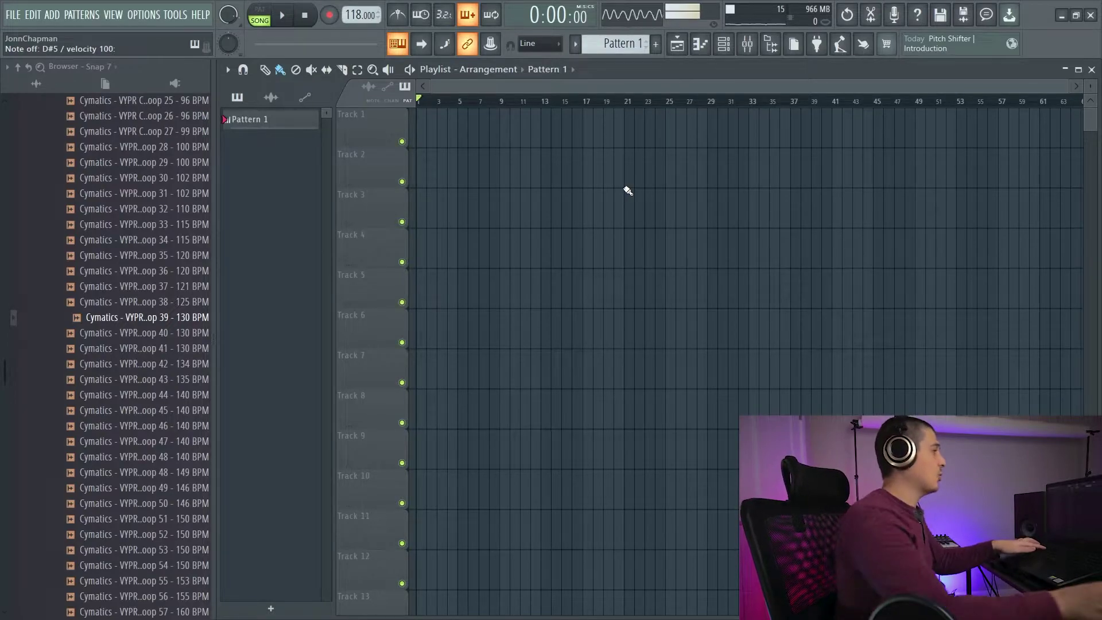
- Bring up the channel rack and switch the typing keyboard piano mode off and on again
{"action": "left_click", "coordinate": [726, 46]}
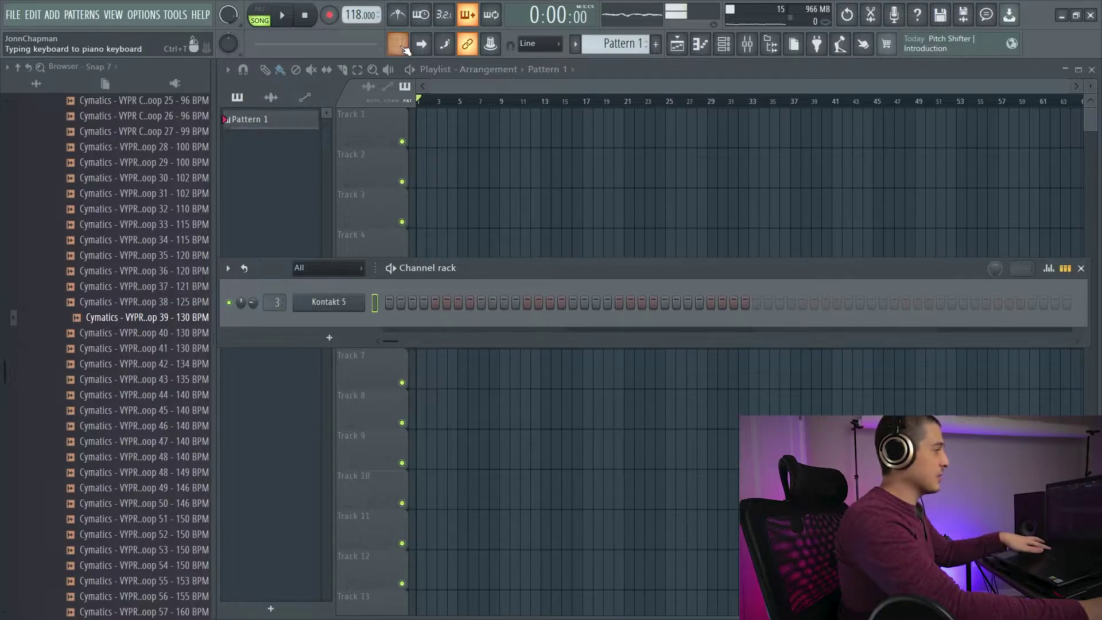
{"action": "left_click", "coordinate": [399, 45]}
{"action": "left_click", "coordinate": [405, 49]}
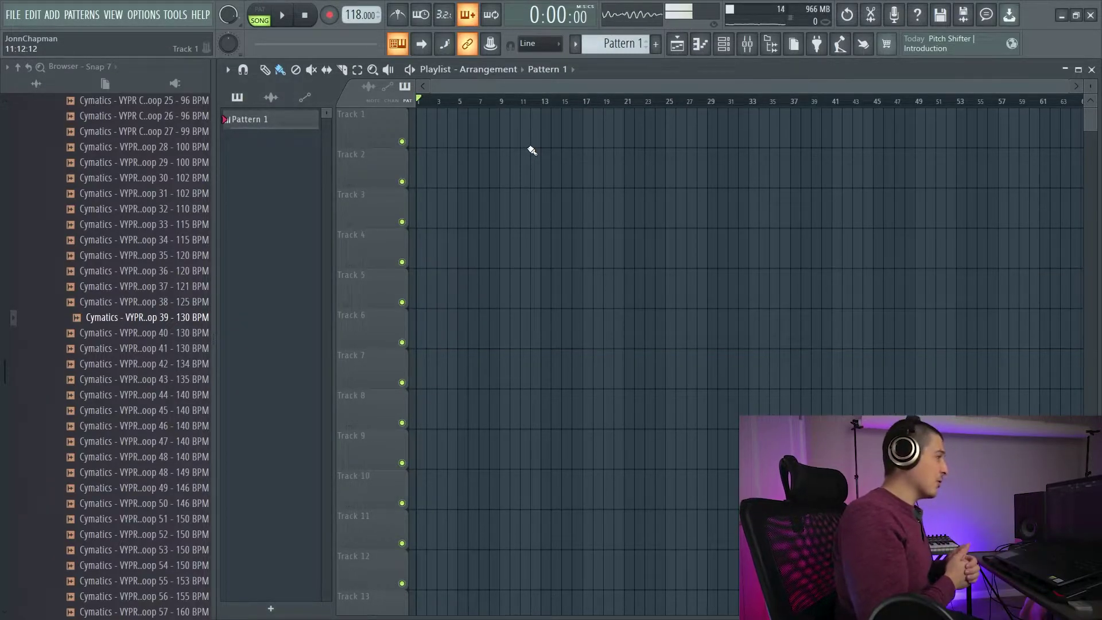
- Try placing a Pattern 1 clip at the start of Track 1 with several duplicates after it, and delete all the clips
{"action": "left_click", "coordinate": [468, 129]}
{"action": "left_click_drag", "start_coordinate": [468, 129], "coordinate": [428, 129]}
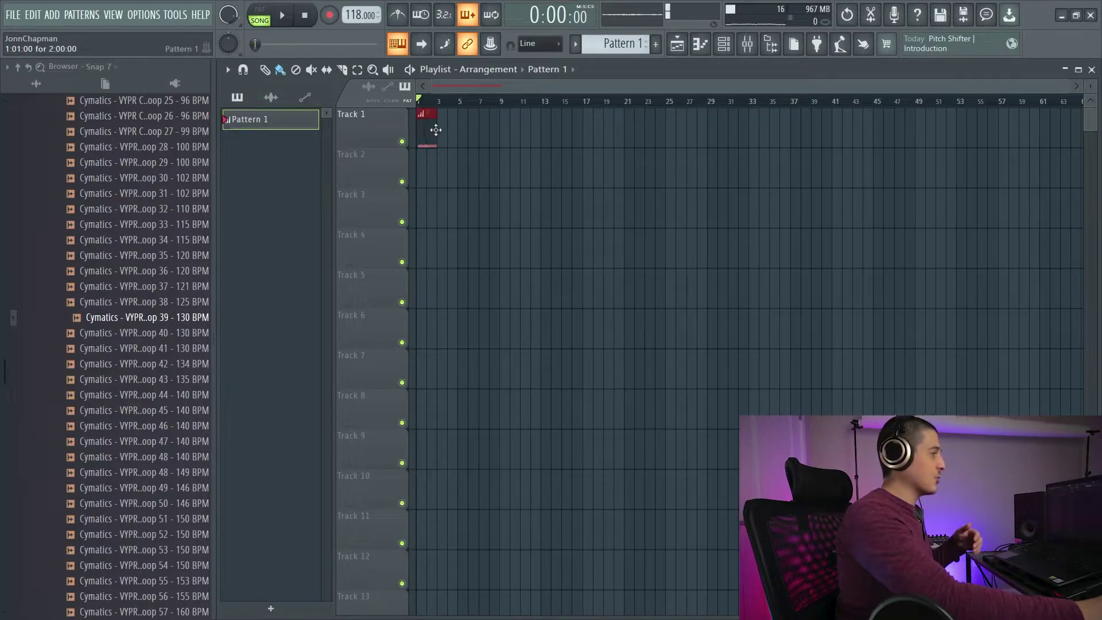
{"action": "key", "text": "ctrl+b"}
{"action": "key", "text": "ctrl+b"}
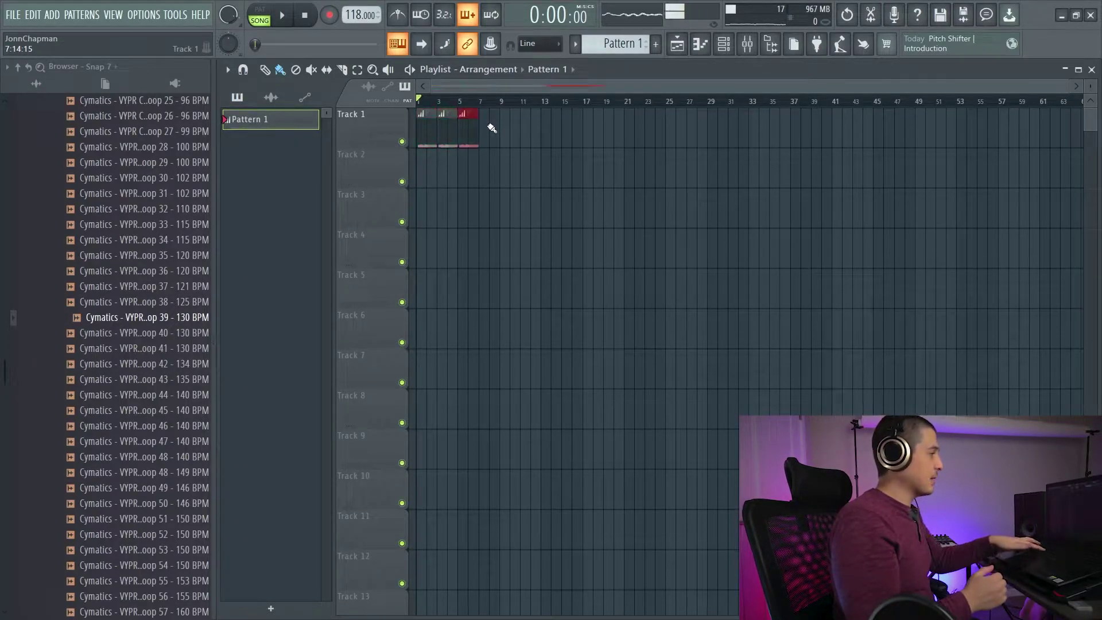
{"action": "key", "text": "ctrl+b"}
{"action": "key", "text": "ctrl+b"}
{"action": "key", "text": "ctrl+a"}
{"action": "key", "text": "Delete"}
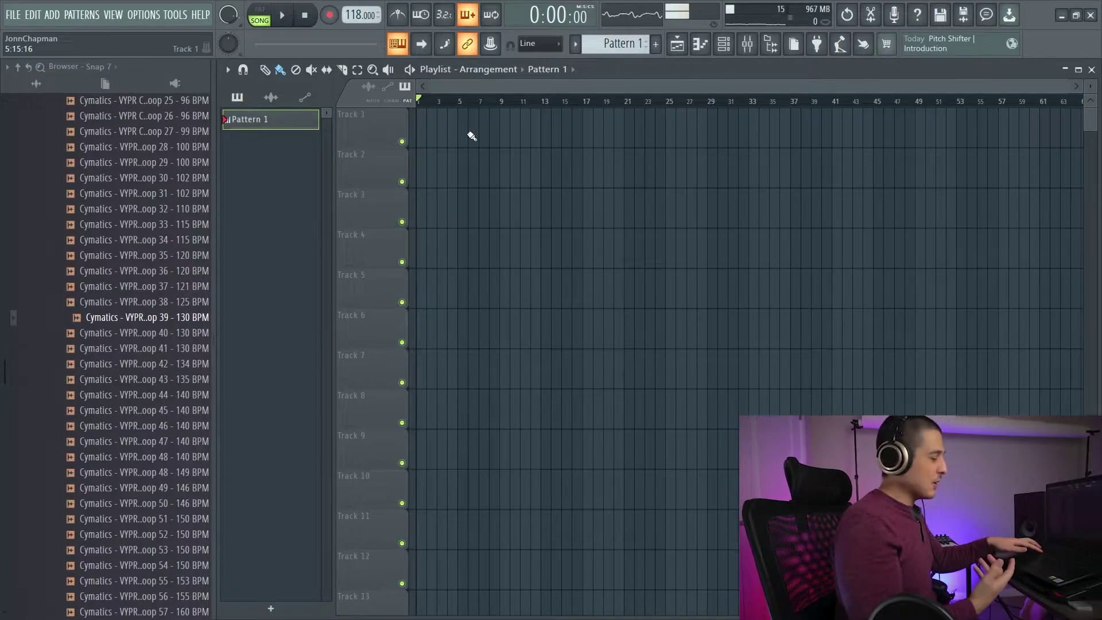
- Play the notes C4, D4 and E4 with the typing keyboard to test the instrument
{"action": "key", "text": "z"}
{"action": "key", "text": "x"}
{"action": "key", "text": "c"}
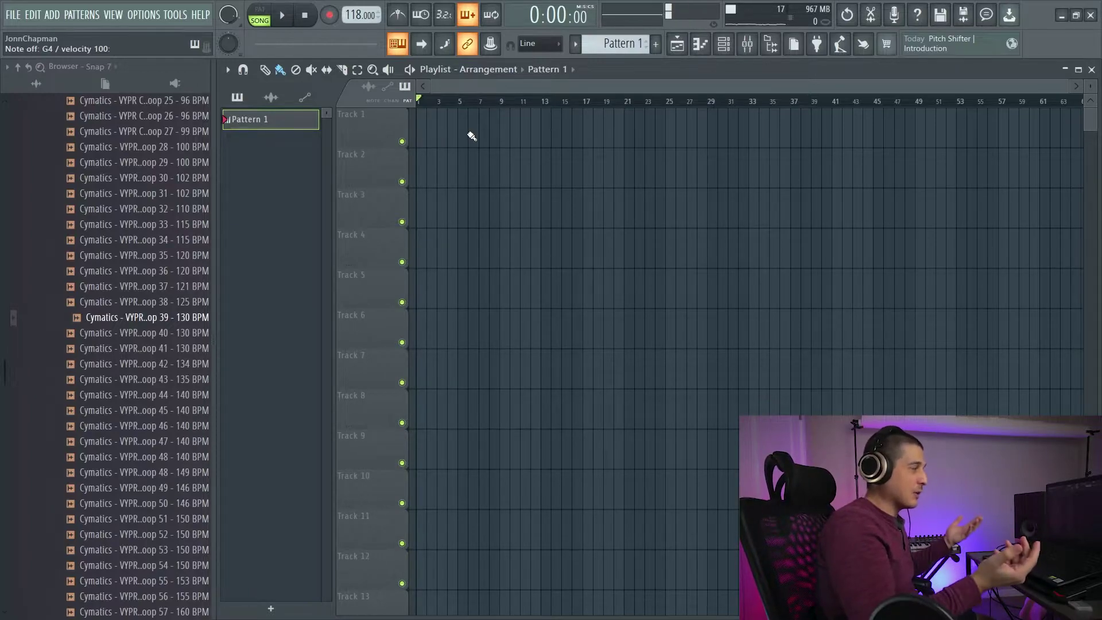
- Turn off the typing keyboard piano mode, and show and hide the channel rack
{"action": "key", "text": "ctrl+t"}
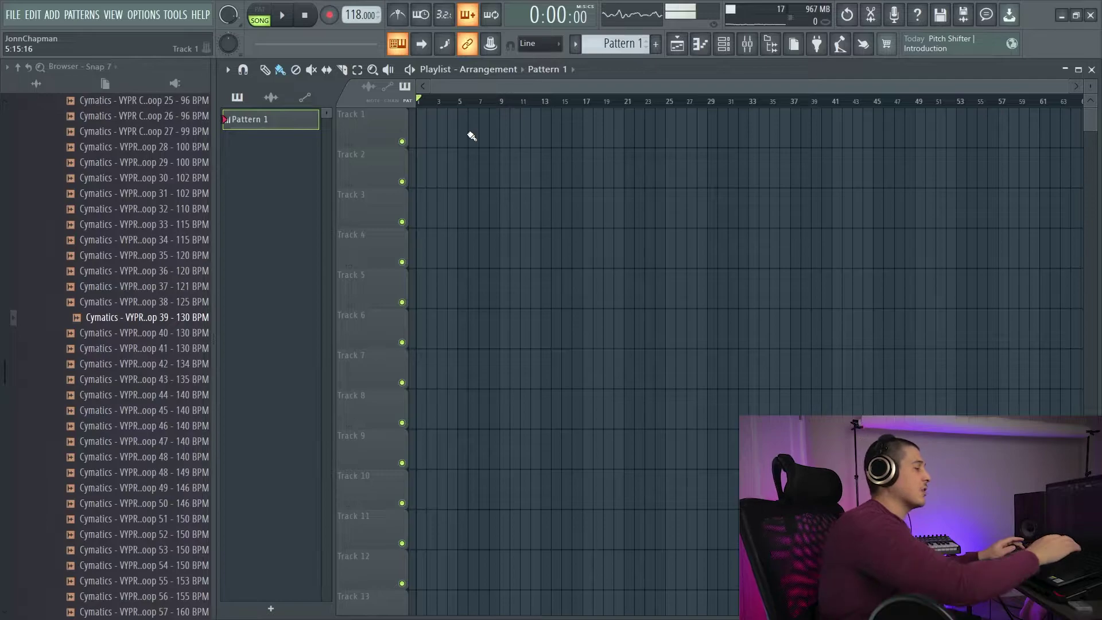
{"action": "key", "text": "F6"}
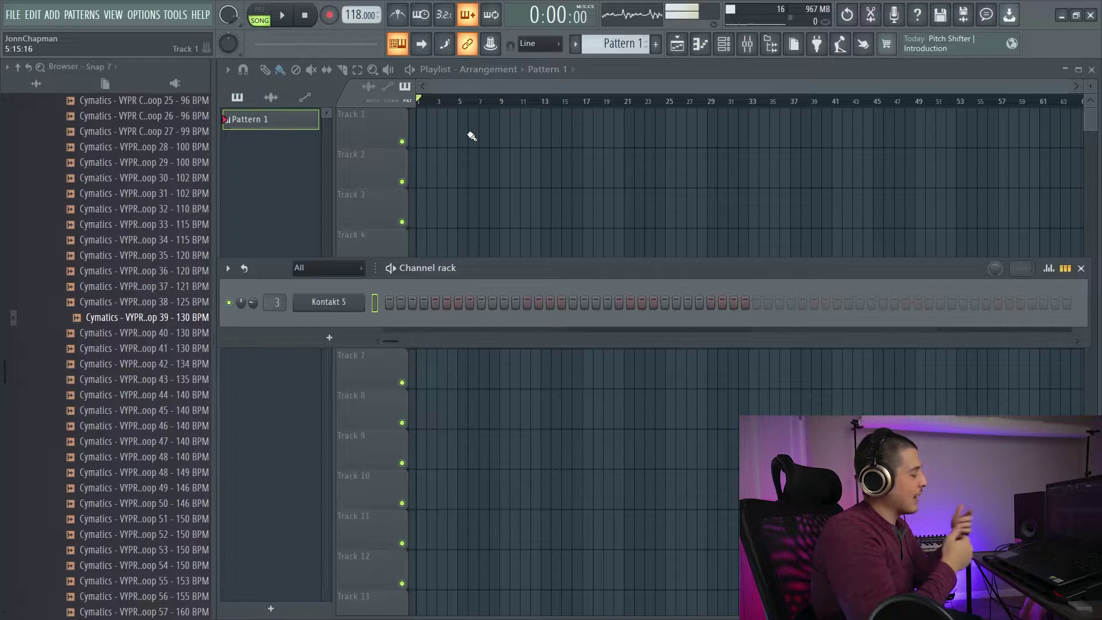
{"action": "key", "text": "ctrl+t"}
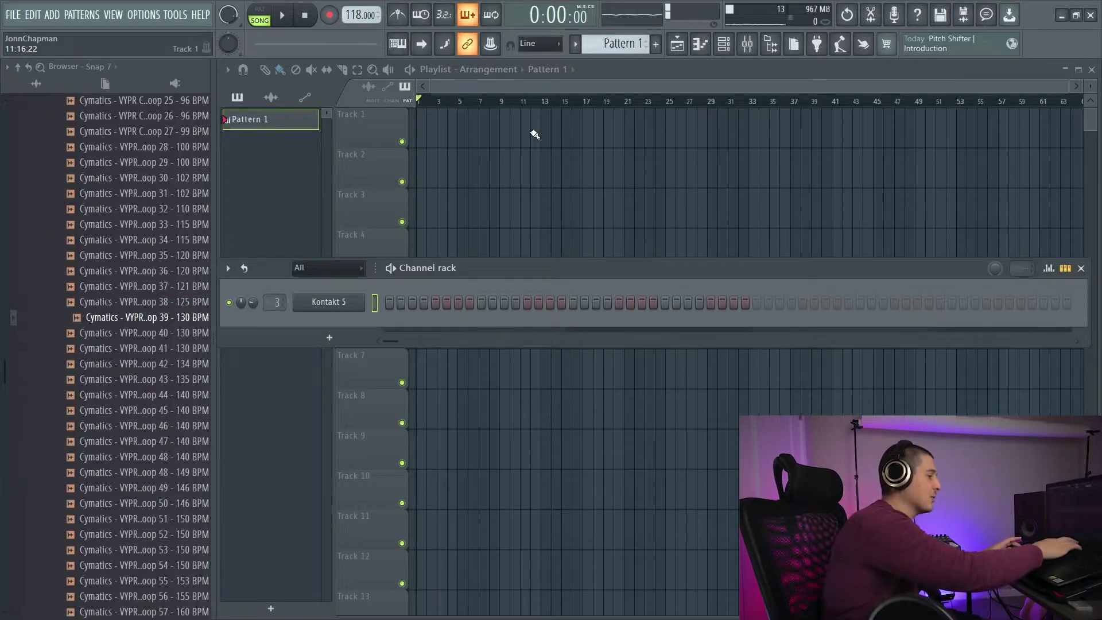
{"action": "key", "text": "F6"}
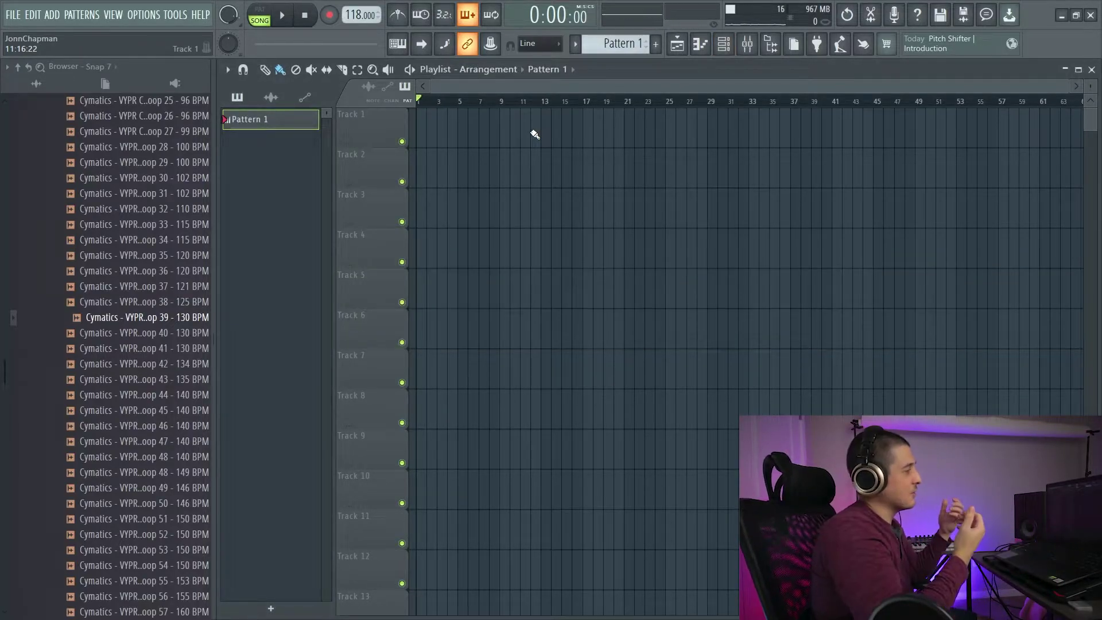
{"action": "key", "text": "c"}
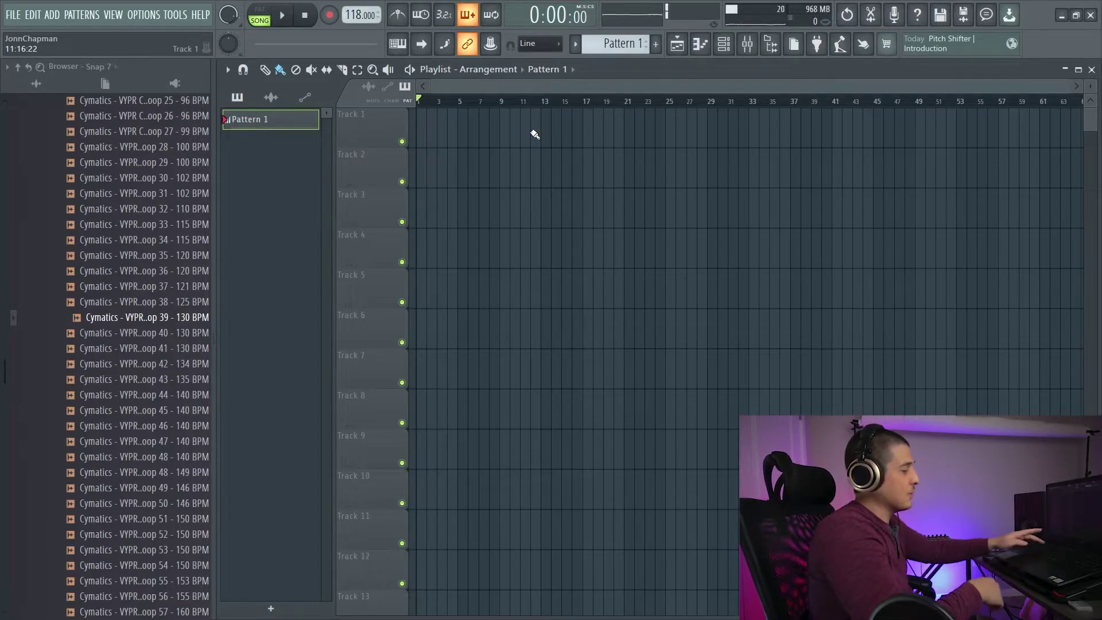
- Show and hide the channel rack once more, and re-enable the typing keyboard for a test note
{"action": "key", "text": "F6"}
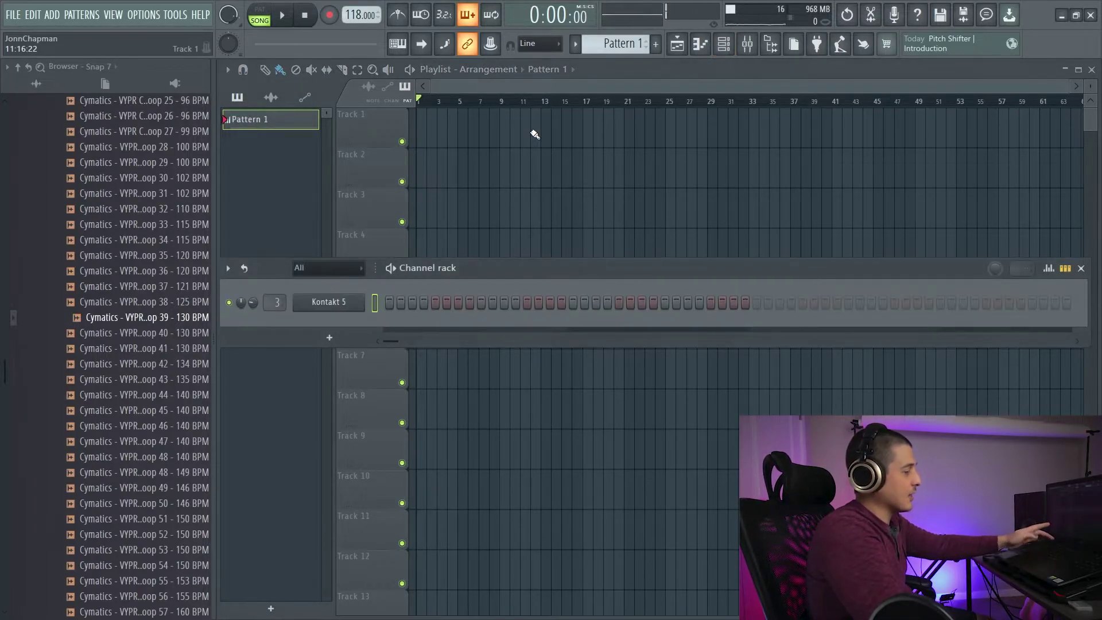
{"action": "key", "text": "F5"}
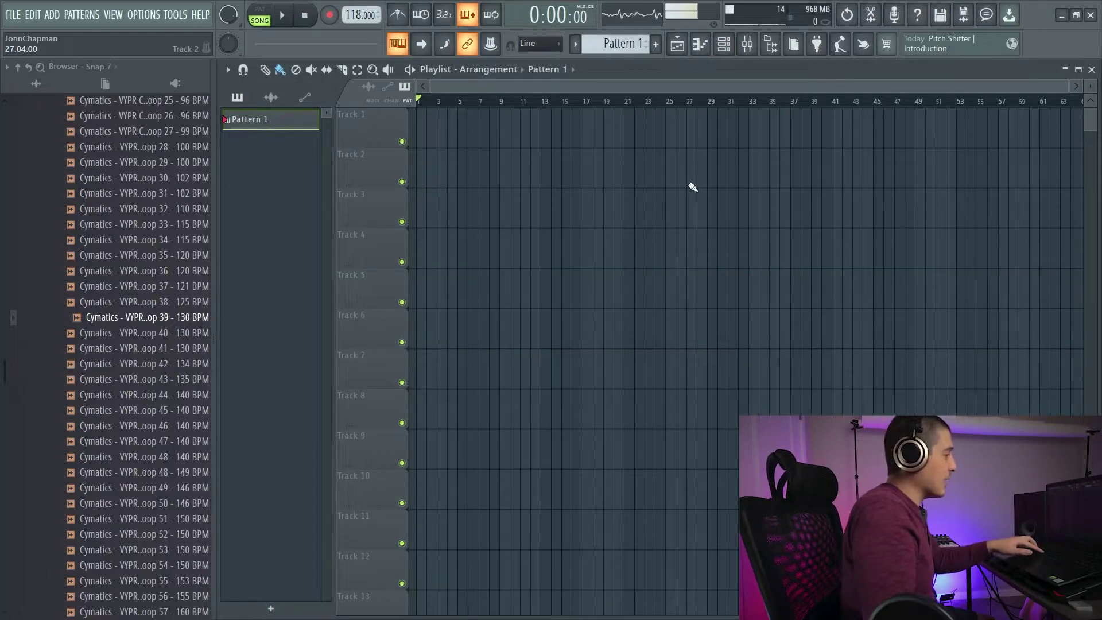
{"action": "key", "text": "b"}
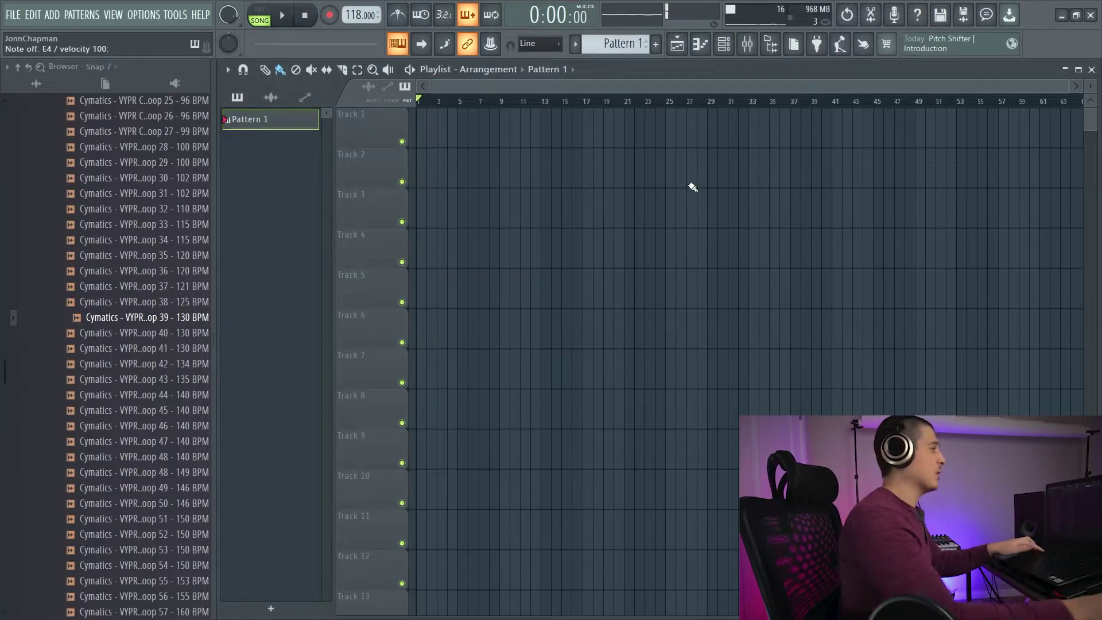
- Record a short passage of chords played on the typing keyboard into Pattern 1 from the start of the song, and stop recording
{"action": "left_click", "coordinate": [329, 15]}
{"action": "key", "text": "space"}
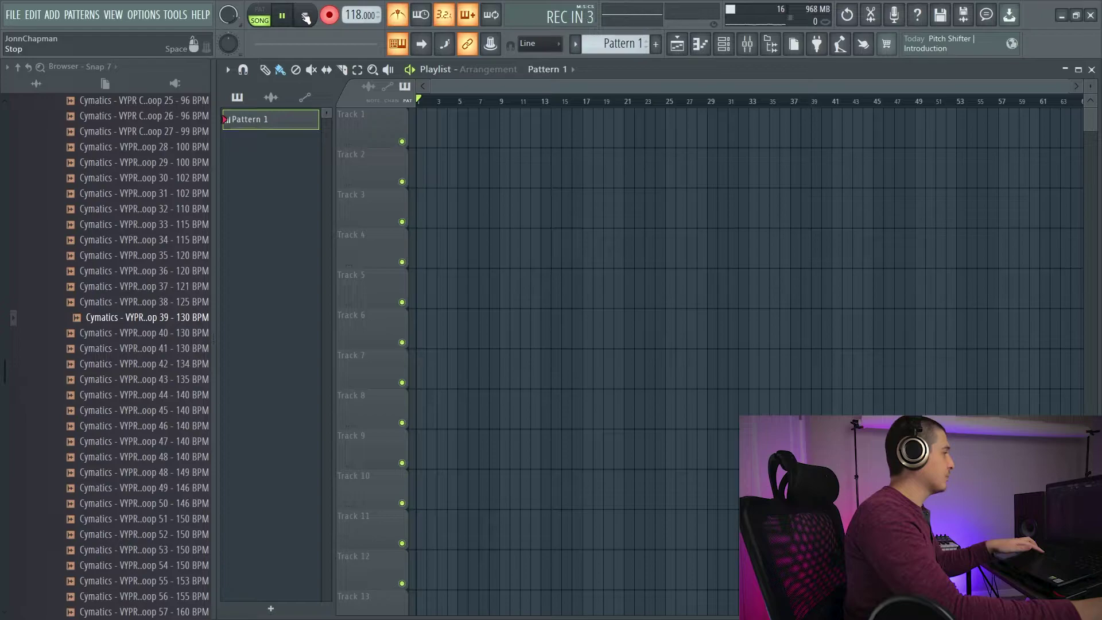
{"action": "key", "text": "c"}
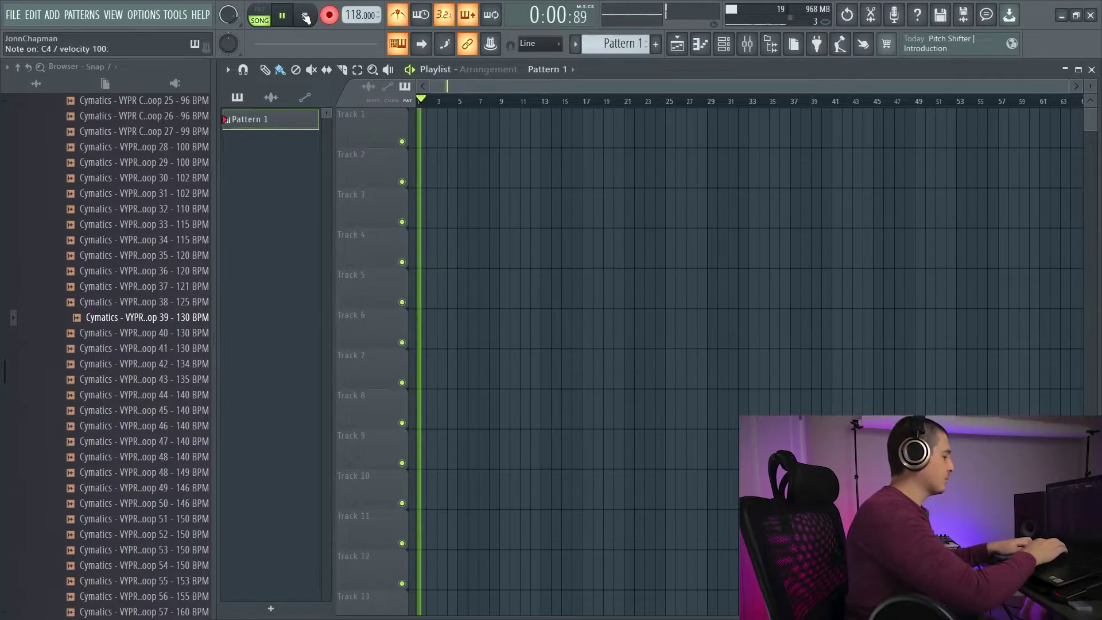
{"action": "key", "text": "b"}
{"action": "key", "text": "x"}
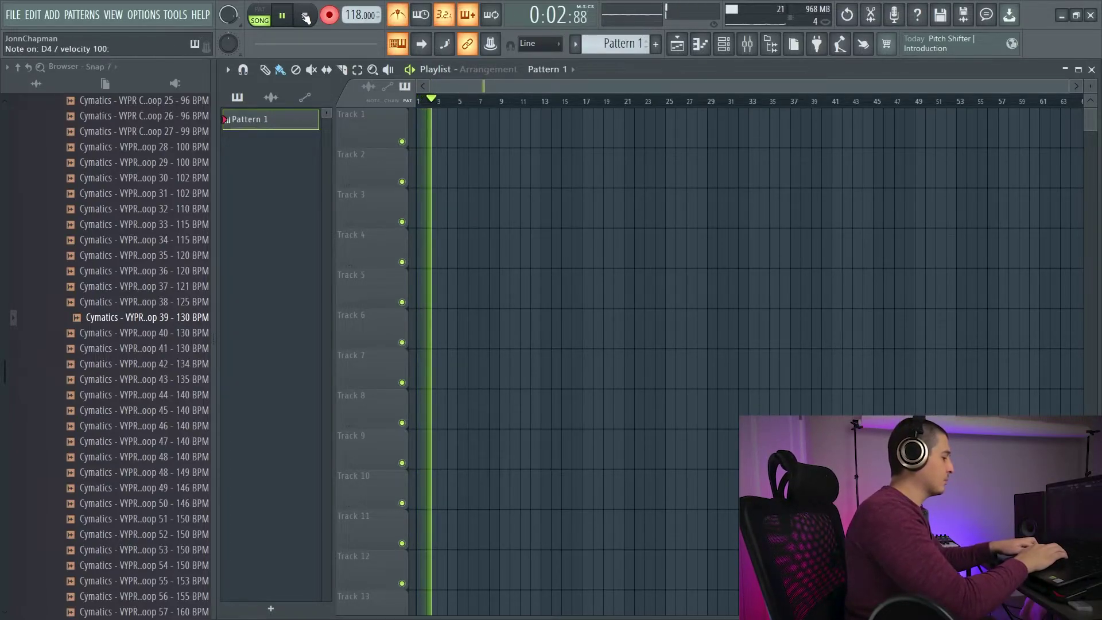
{"action": "key", "text": "v"}
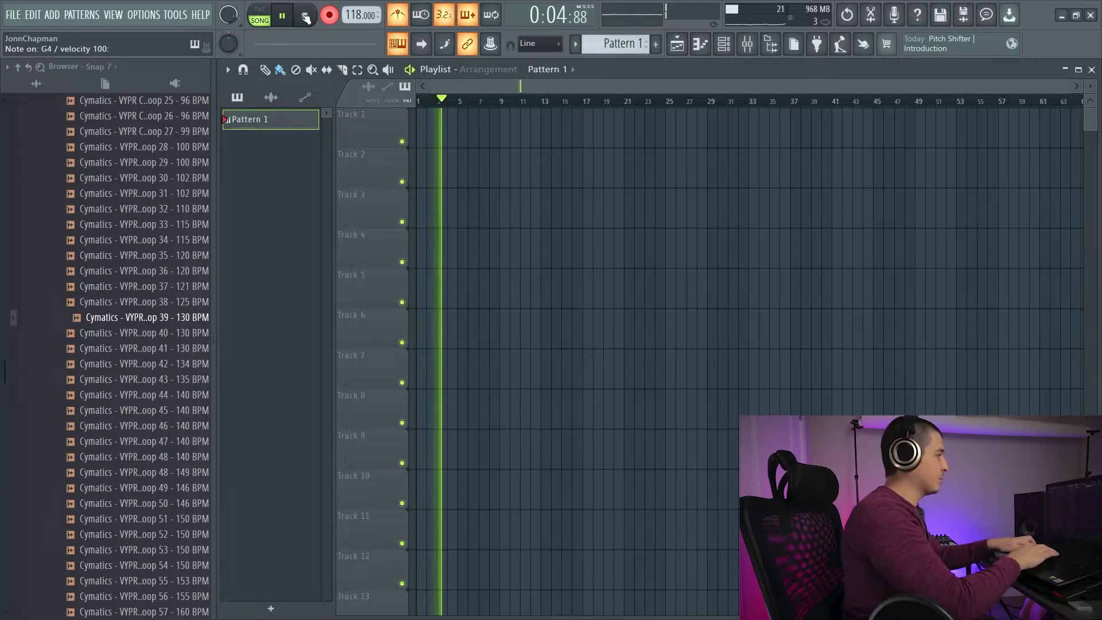
{"action": "key", "text": "space"}
{"action": "left_click", "coordinate": [331, 15]}
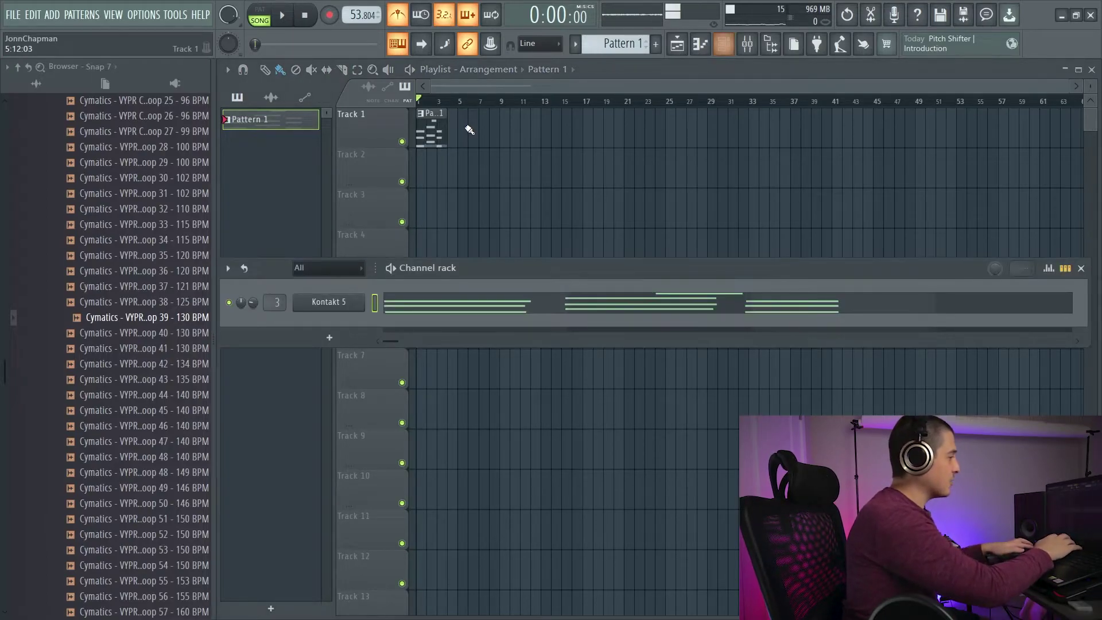
- With the typing keyboard off and the channel rack hidden, shorten the Track 1 clip to two bars and place a copy directly after it
{"action": "key", "text": "ctrl+t"}
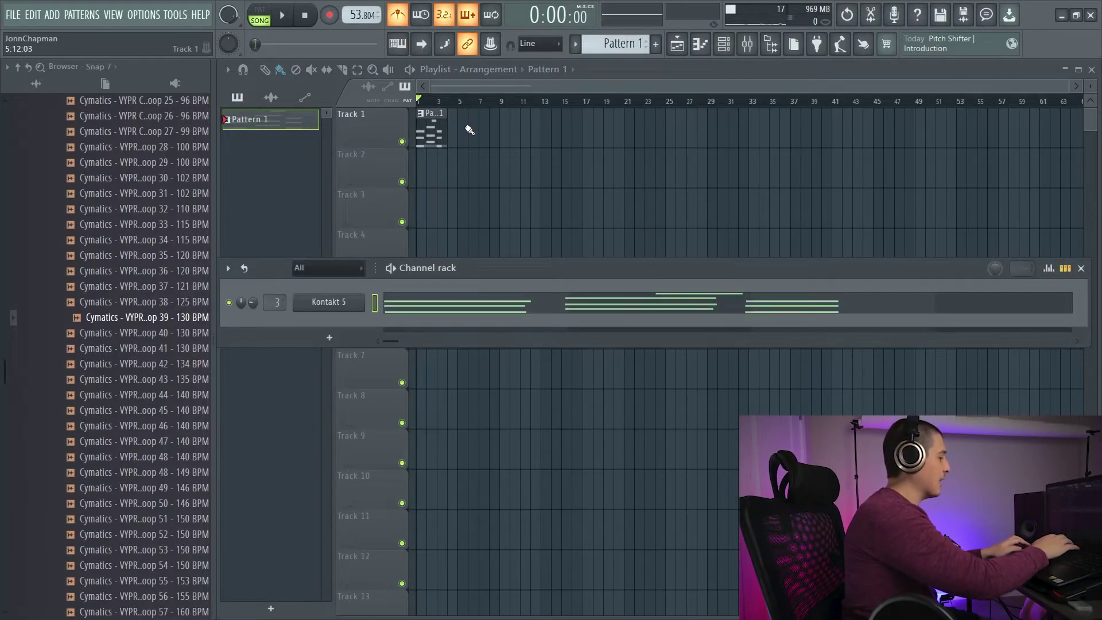
{"action": "key", "text": "F6"}
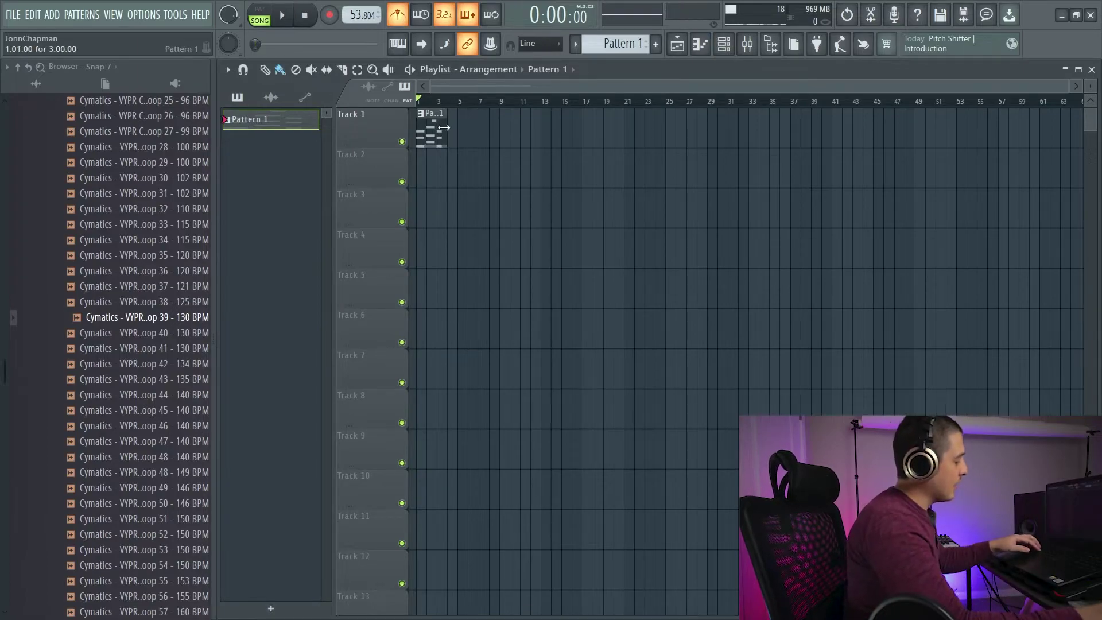
{"action": "key", "text": "c"}
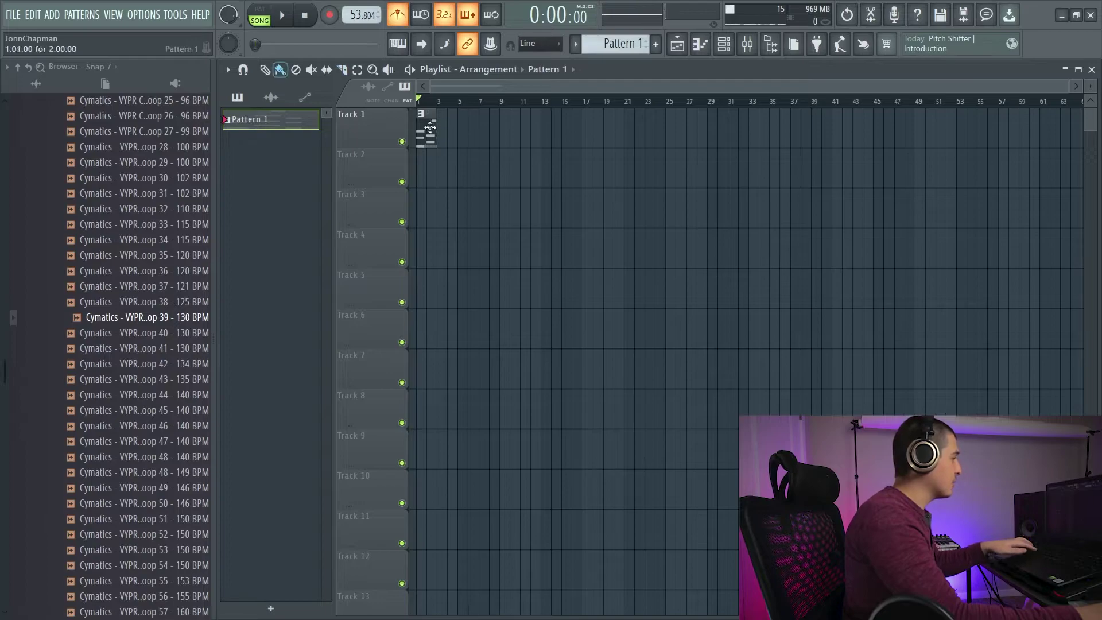
{"action": "left_click_drag", "start_coordinate": [430, 127], "coordinate": [451, 123]}
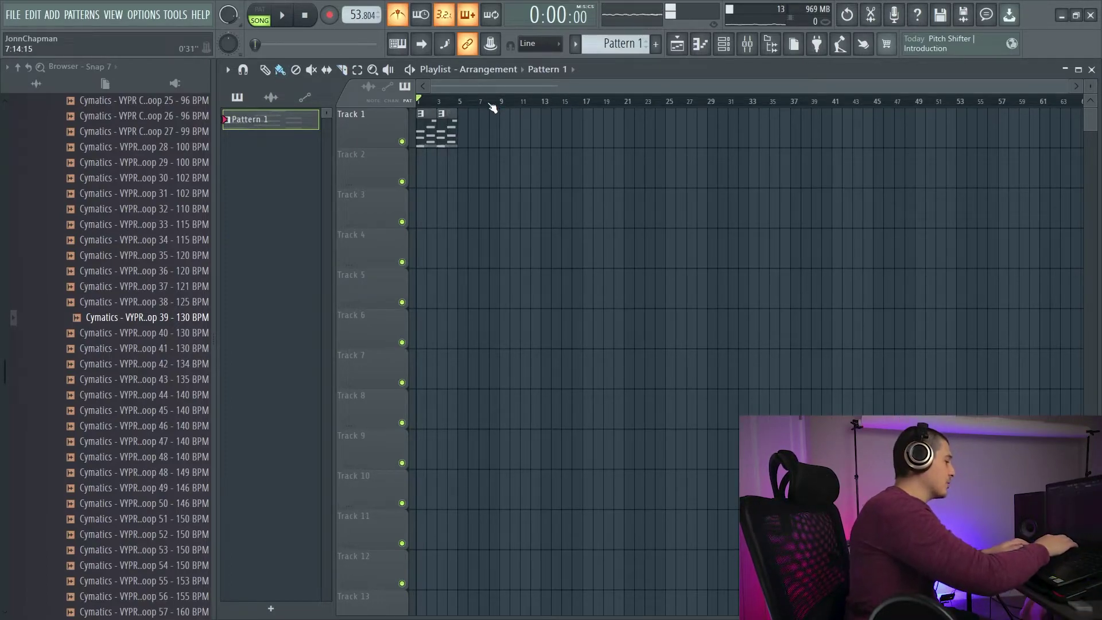
- Turn the typing keyboard back on, show and hide the channel rack, and play C4 as a test note
{"action": "key", "text": "F6"}
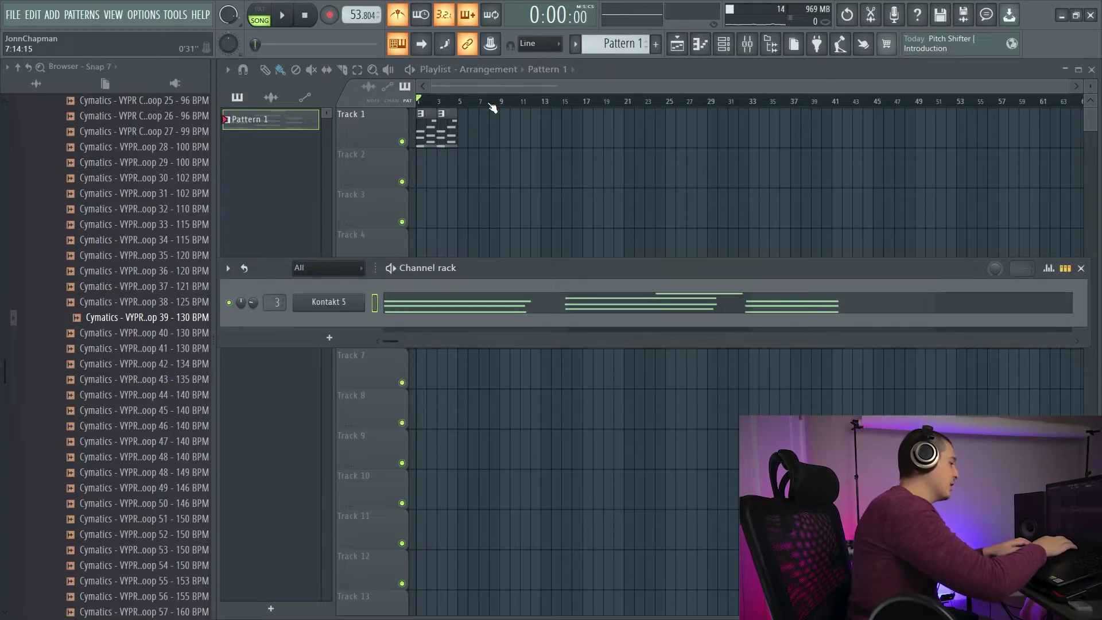
{"action": "key", "text": "F6"}
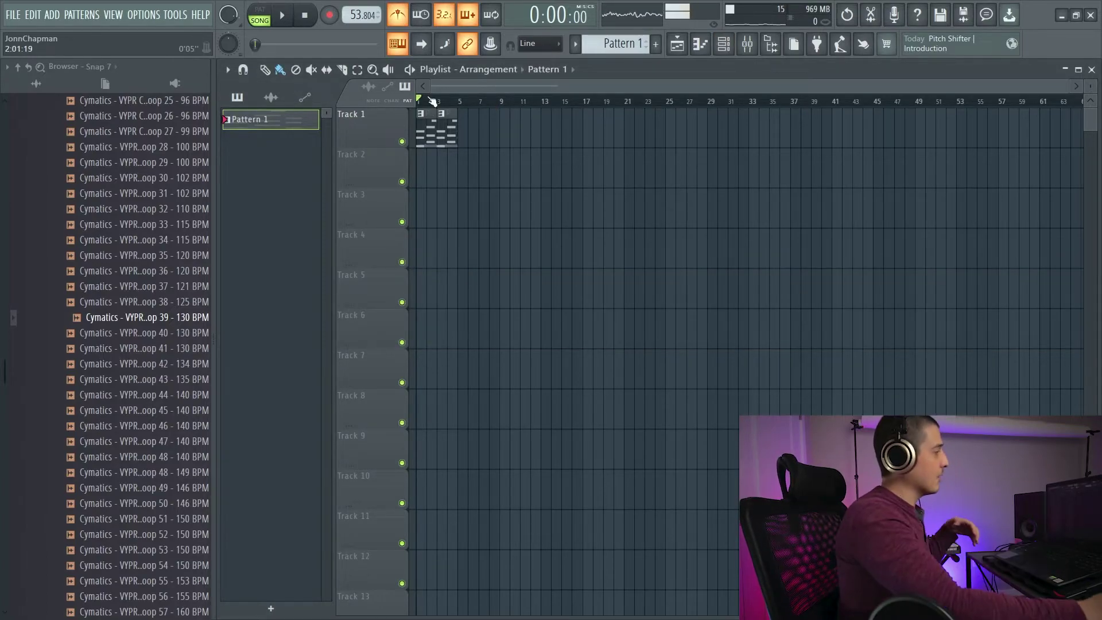
{"action": "key", "text": "z"}
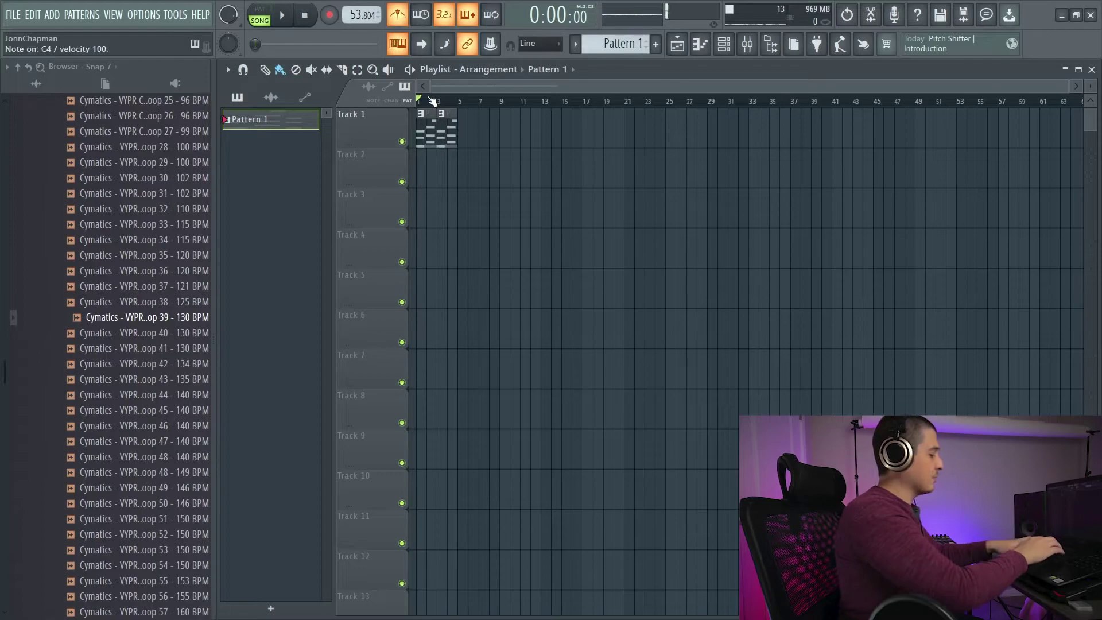